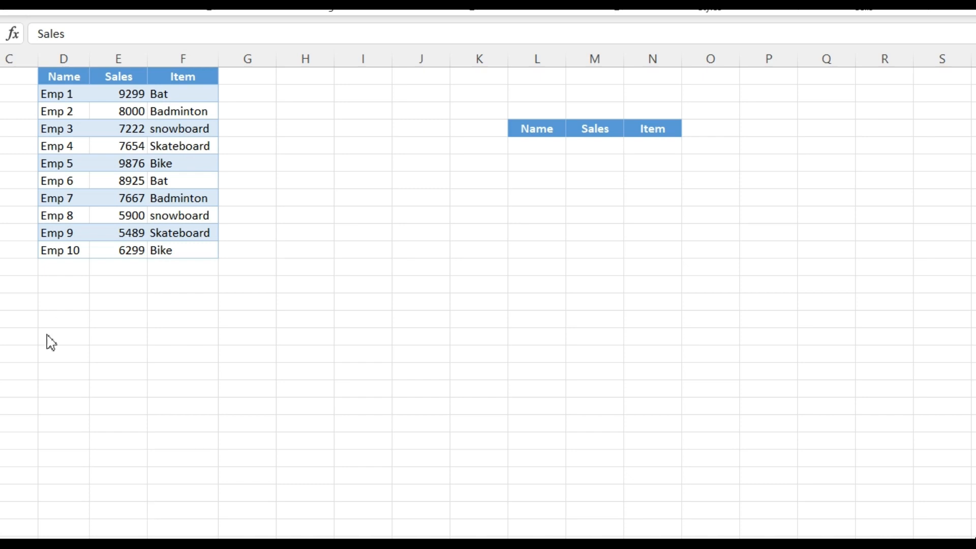
- Examine the source table in columns D to F and the empty Name, Sales and Item table in columns L to N
{"action": "left_click_drag", "start_coordinate": [71, 59], "coordinate": [150, 46]}
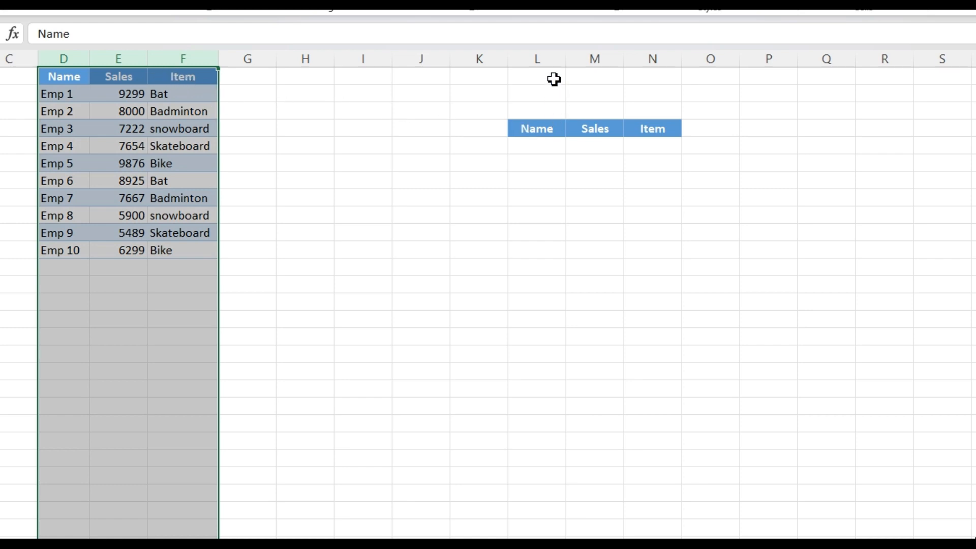
{"action": "left_click", "coordinate": [550, 60]}
{"action": "left_click_drag", "start_coordinate": [557, 63], "coordinate": [642, 64]}
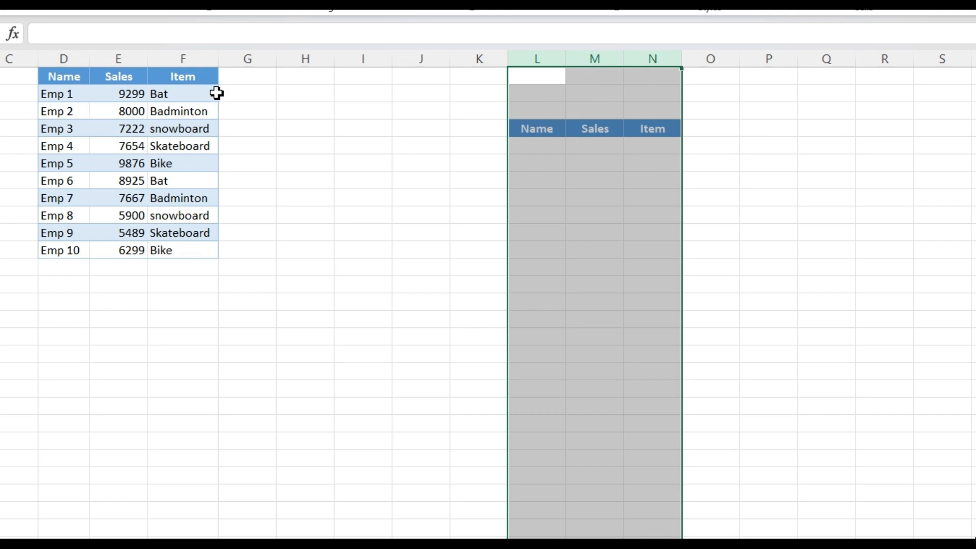
{"action": "left_click_drag", "start_coordinate": [550, 143], "coordinate": [642, 297]}
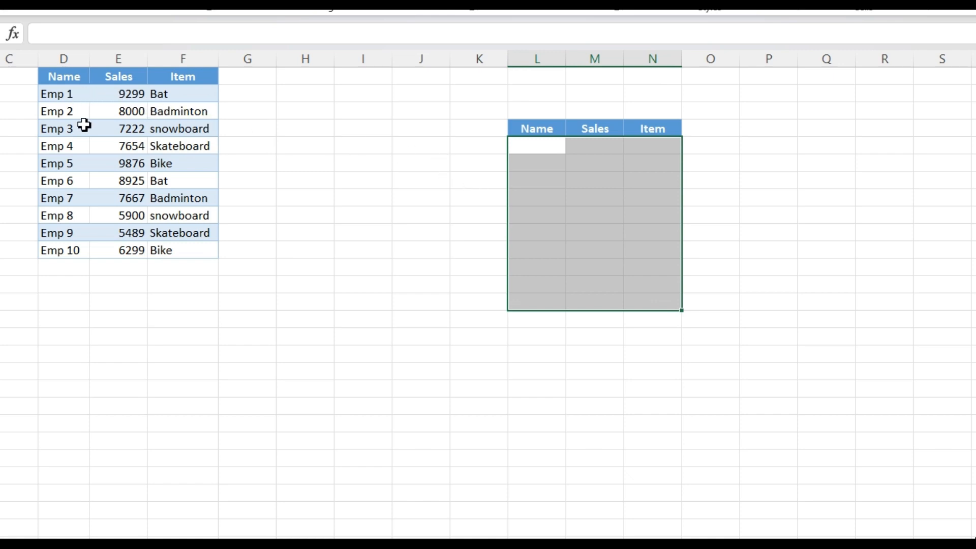
{"action": "left_click", "coordinate": [64, 96]}
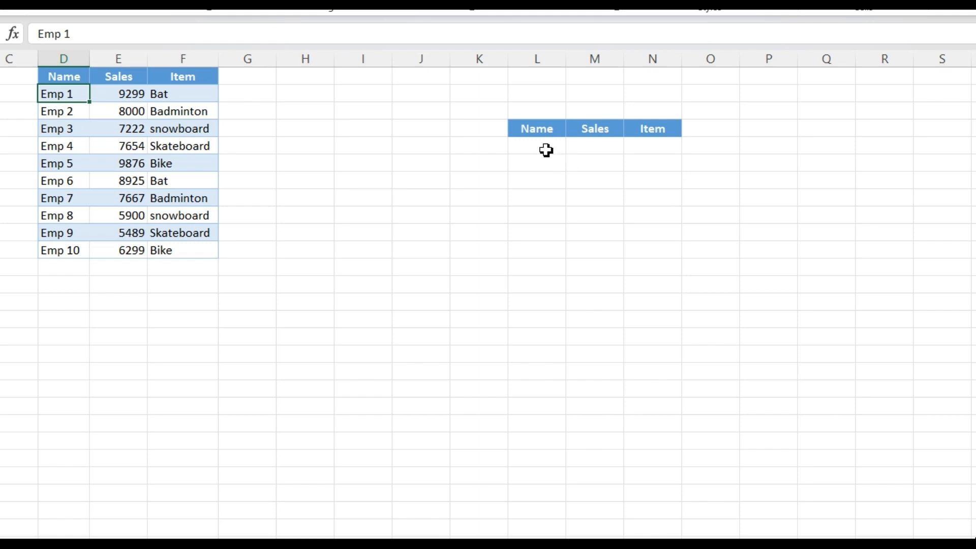
{"action": "left_click_drag", "start_coordinate": [545, 147], "coordinate": [549, 293]}
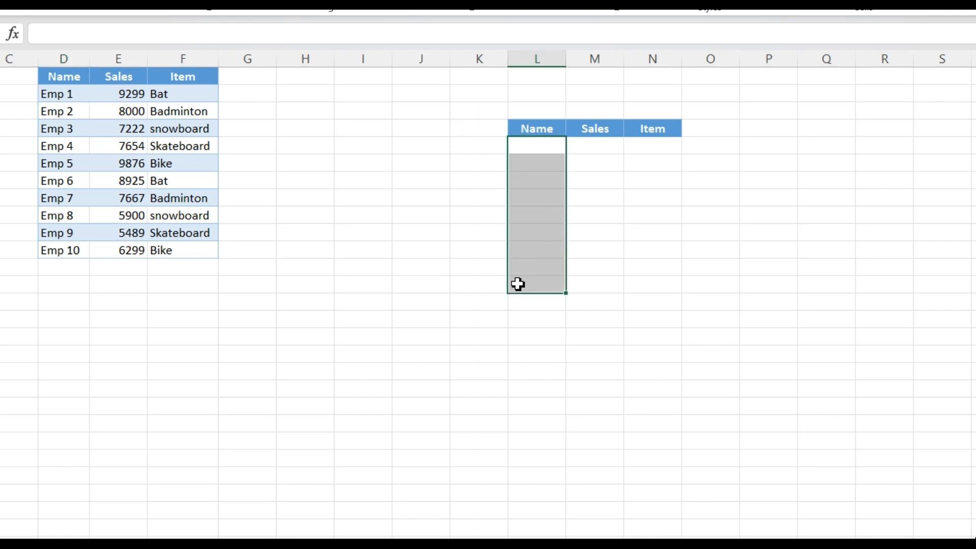
{"action": "left_click_drag", "start_coordinate": [547, 152], "coordinate": [543, 291]}
{"action": "left_click_drag", "start_coordinate": [595, 148], "coordinate": [641, 328]}
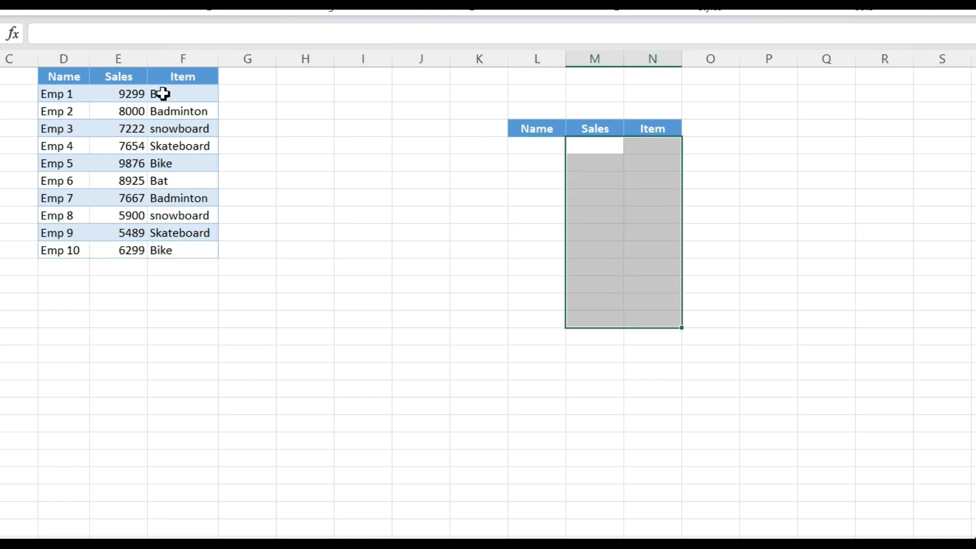
{"action": "left_click", "coordinate": [534, 180]}
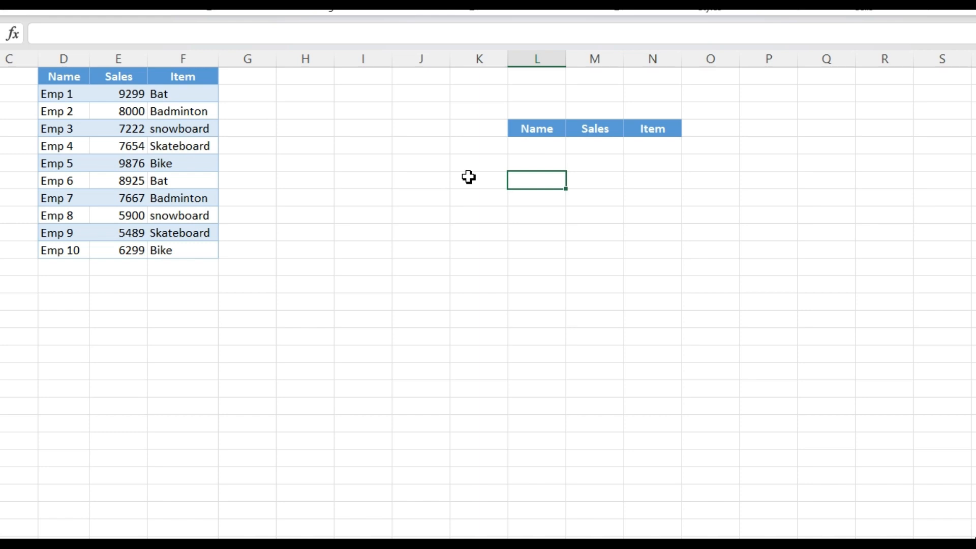
{"action": "left_click", "coordinate": [588, 148]}
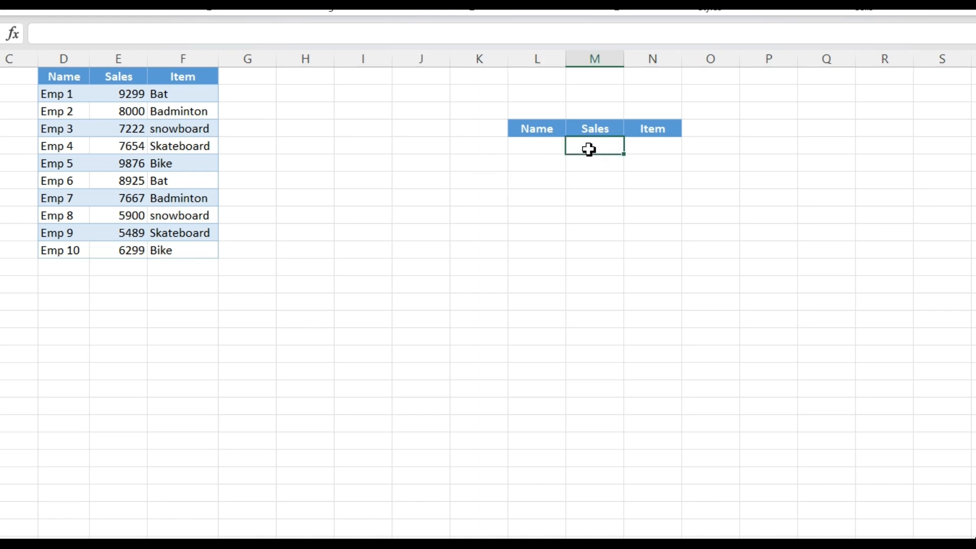
- Copy Emp 1 from cell D2 into the first Name cell of the lookup table, L5
{"action": "left_click", "coordinate": [75, 96]}
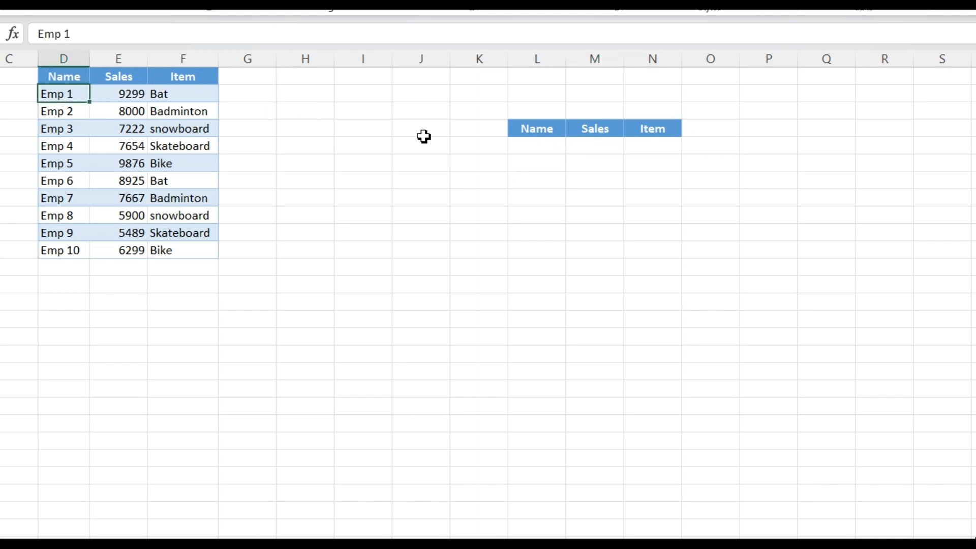
{"action": "key", "text": "ctrl+c"}
{"action": "left_click", "coordinate": [512, 148]}
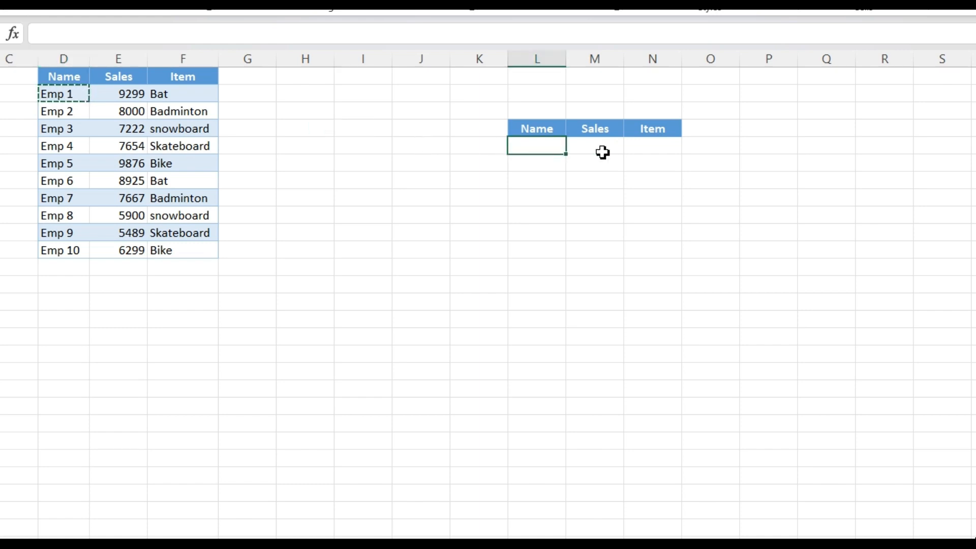
{"action": "key", "text": "ctrl+v"}
- Enter a VLOOKUP formula in M5 that looks up L5 in D2:E11 and returns column 2 with match type 0
{"action": "left_click", "coordinate": [588, 146]}
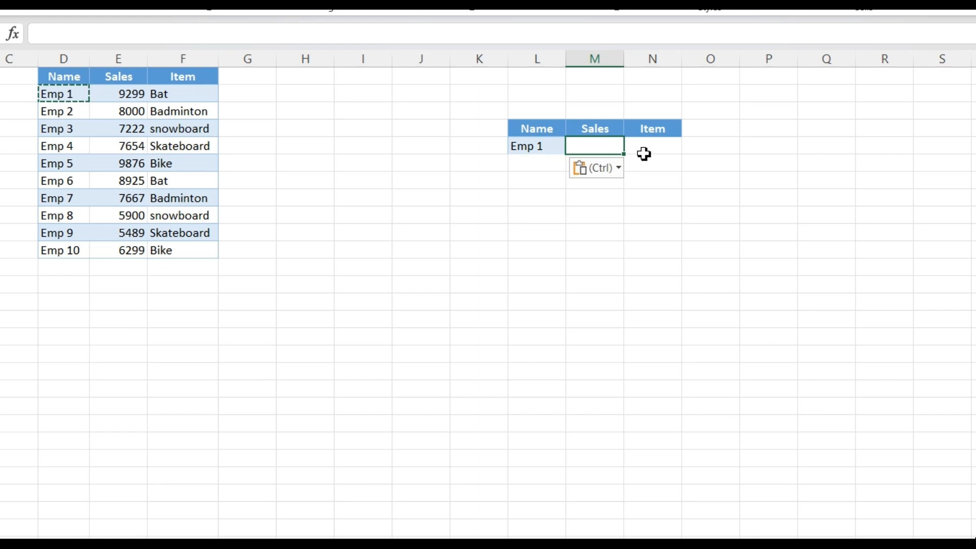
{"action": "key", "text": "Escape"}
{"action": "type", "text": "="}
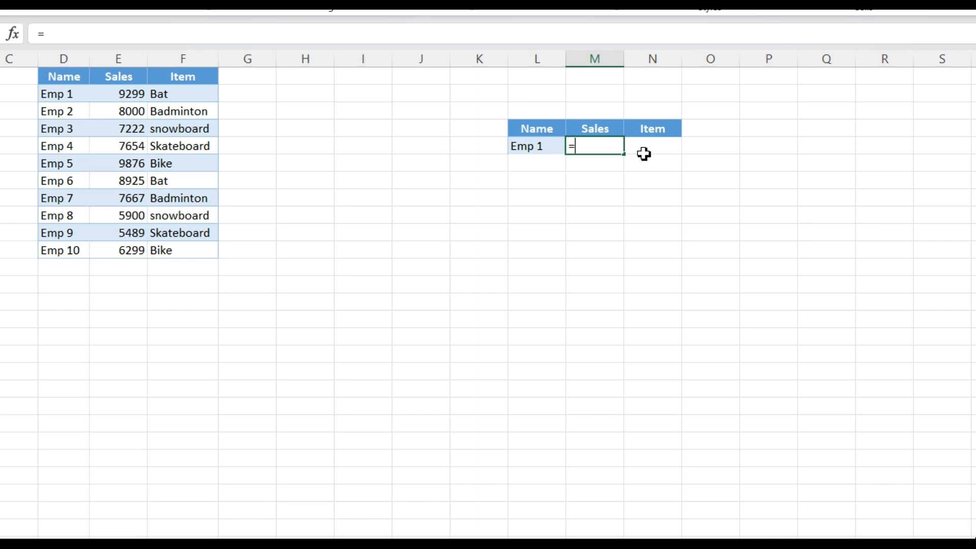
{"action": "type", "text": "vl"}
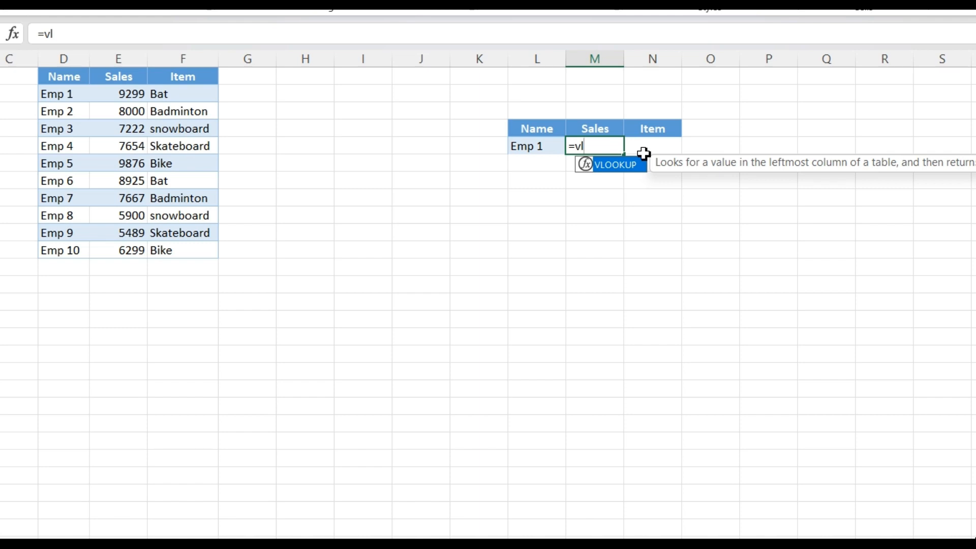
{"action": "key", "text": "Tab"}
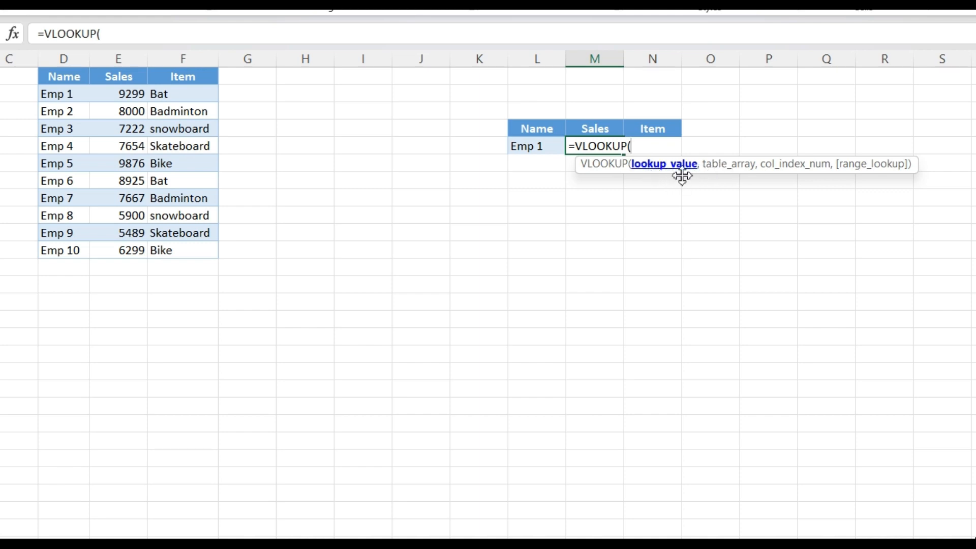
{"action": "left_click", "coordinate": [518, 147]}
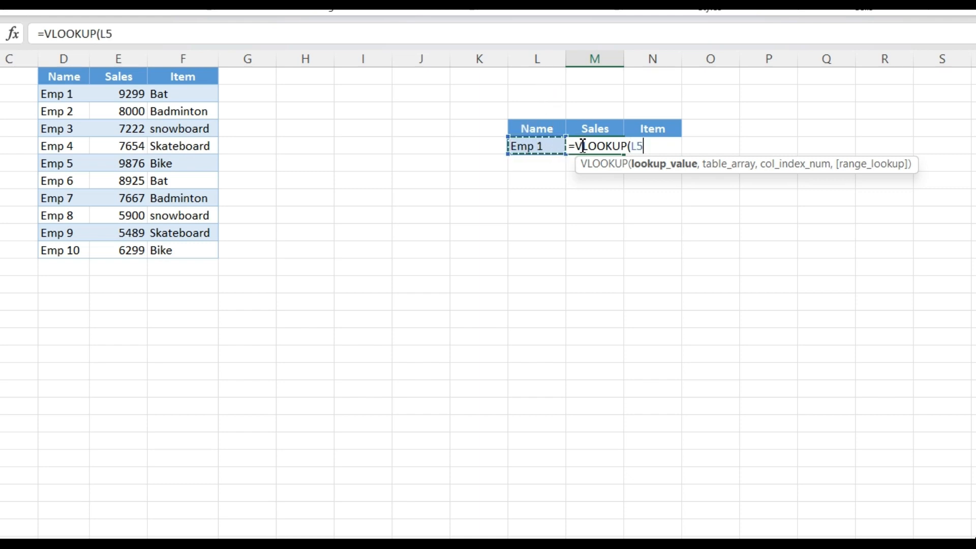
{"action": "type", "text": ","}
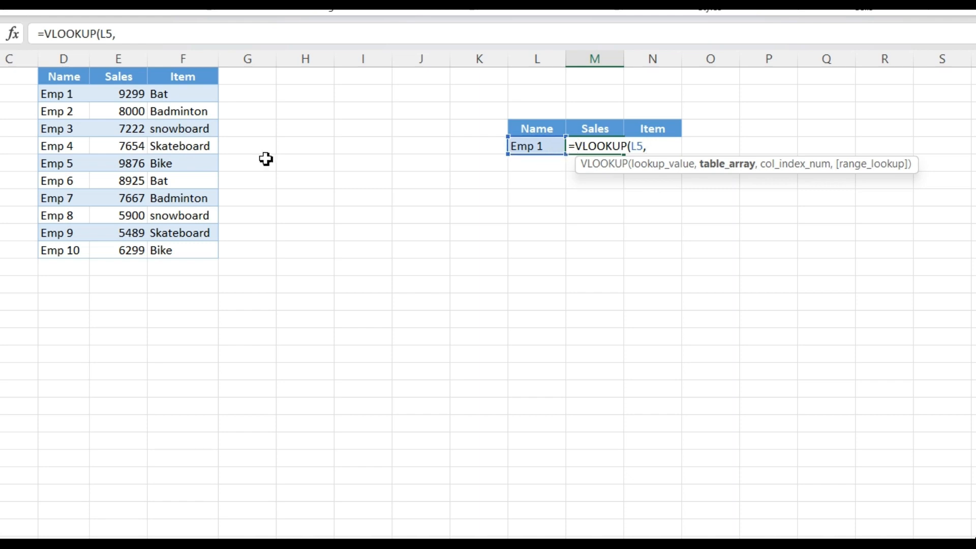
{"action": "left_click", "coordinate": [58, 95]}
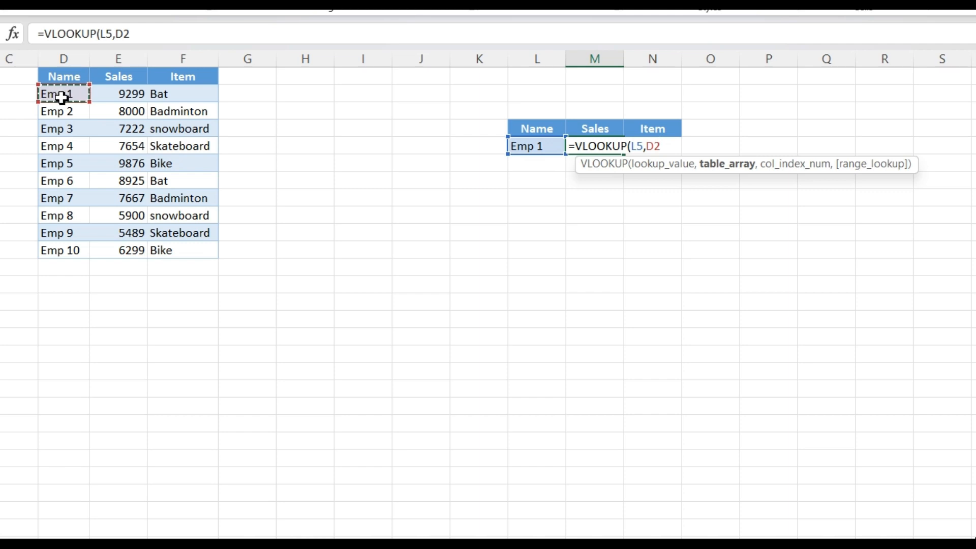
{"action": "left_click_drag", "start_coordinate": [72, 97], "coordinate": [135, 247]}
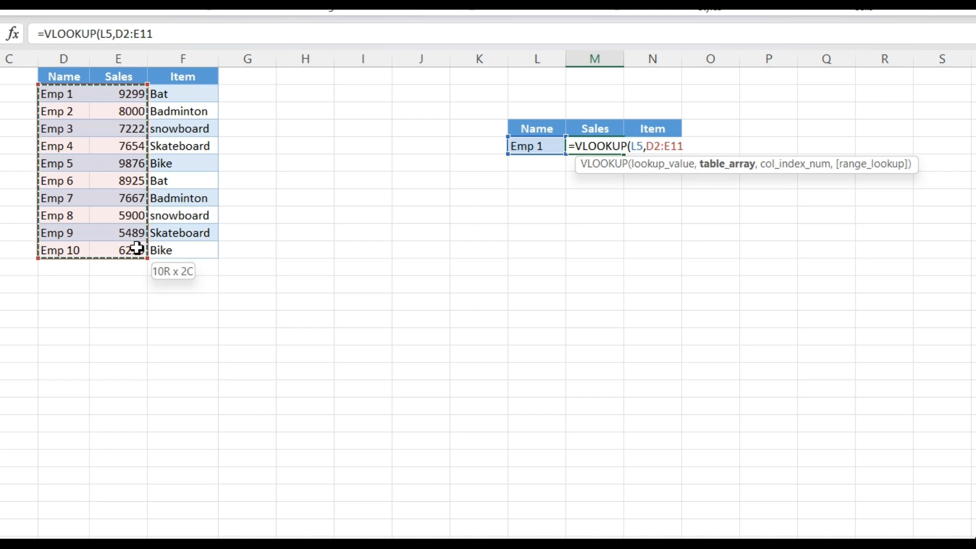
{"action": "left_click_drag", "start_coordinate": [137, 249], "coordinate": [135, 246]}
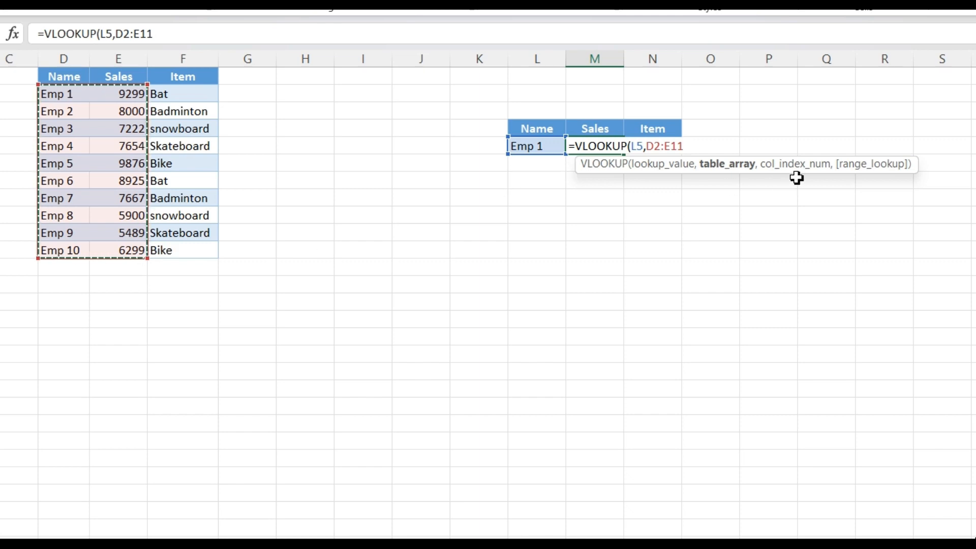
{"action": "type", "text": ","}
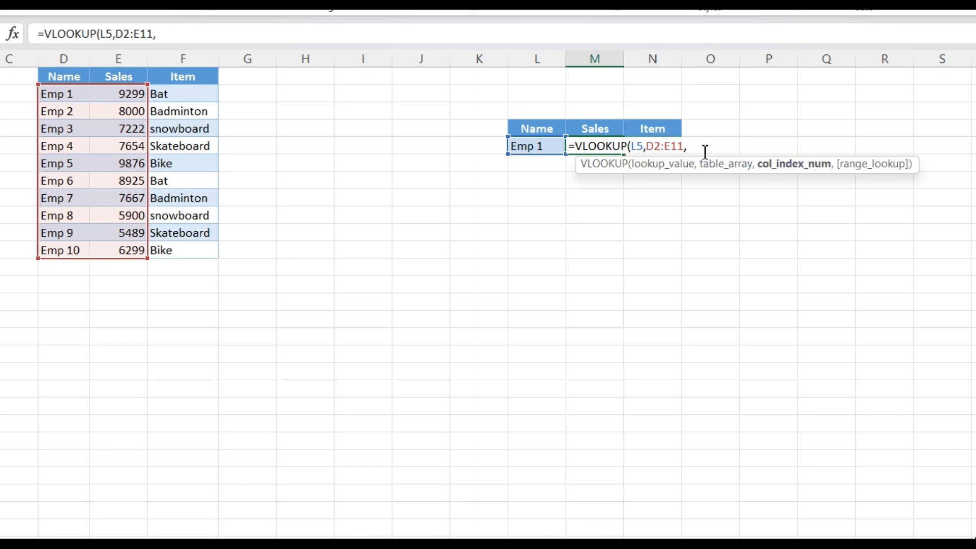
{"action": "type", "text": "2,"}
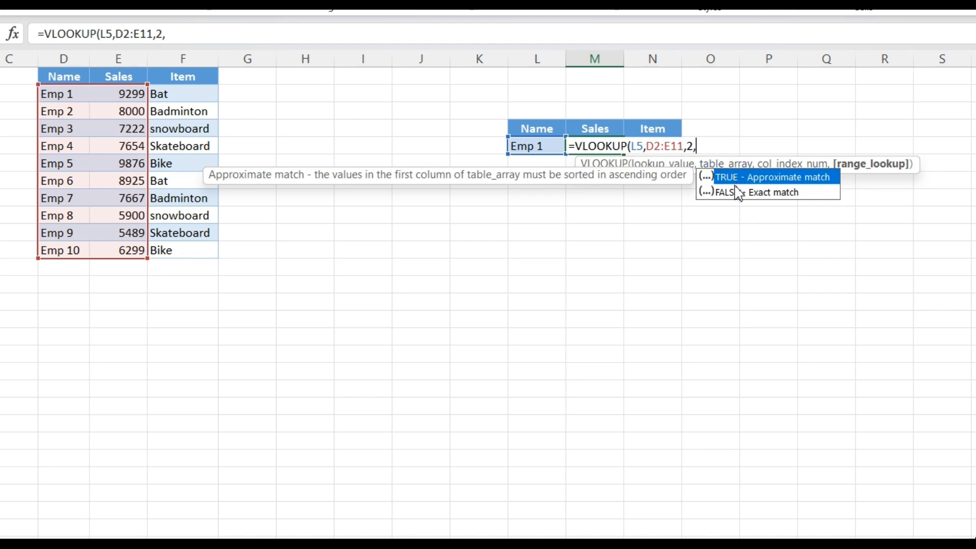
{"action": "type", "text": "0"}
{"action": "key", "text": "Return"}
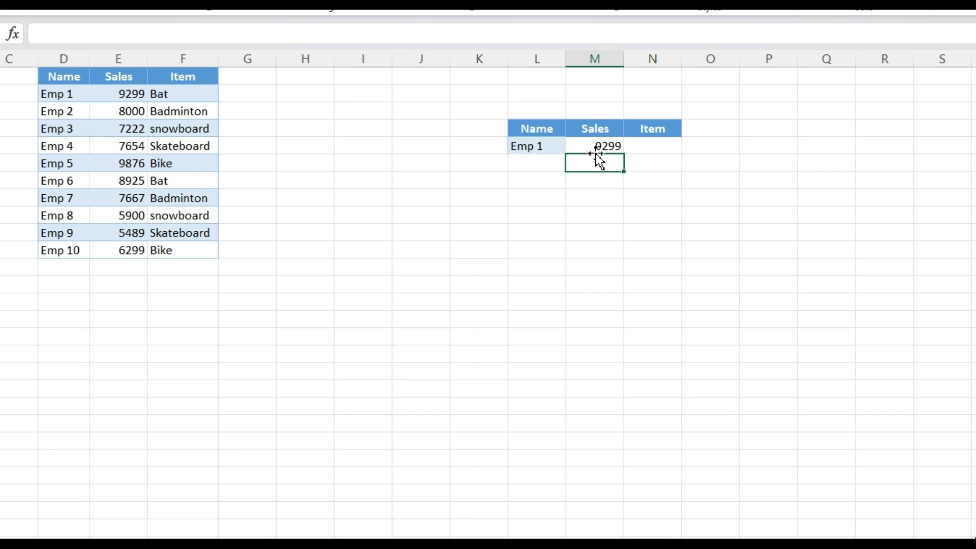
- Enter a VLOOKUP formula in N5 that looks up L5 in D2:F11 and returns column 3 with match type 0
{"action": "left_click", "coordinate": [653, 148]}
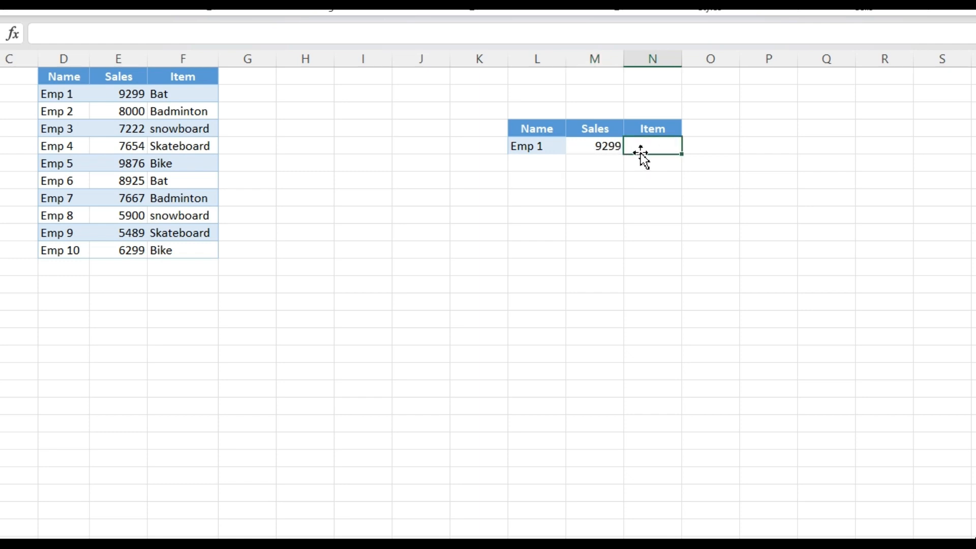
{"action": "type", "text": "=vl"}
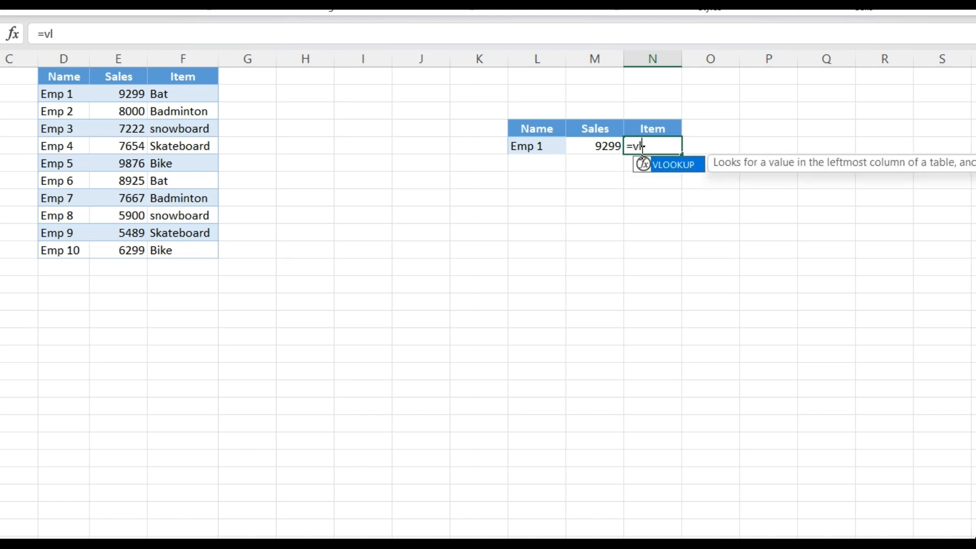
{"action": "key", "text": "Tab"}
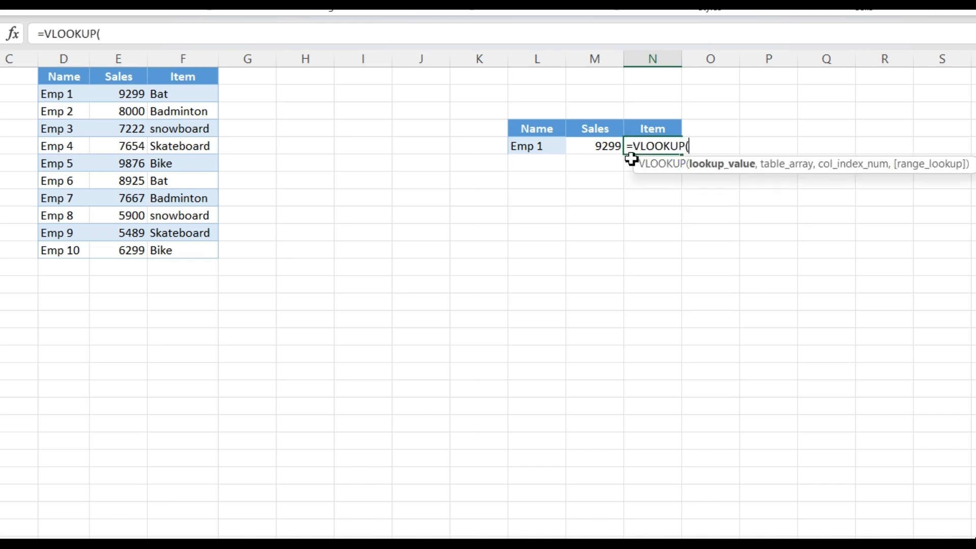
{"action": "left_click", "coordinate": [542, 147]}
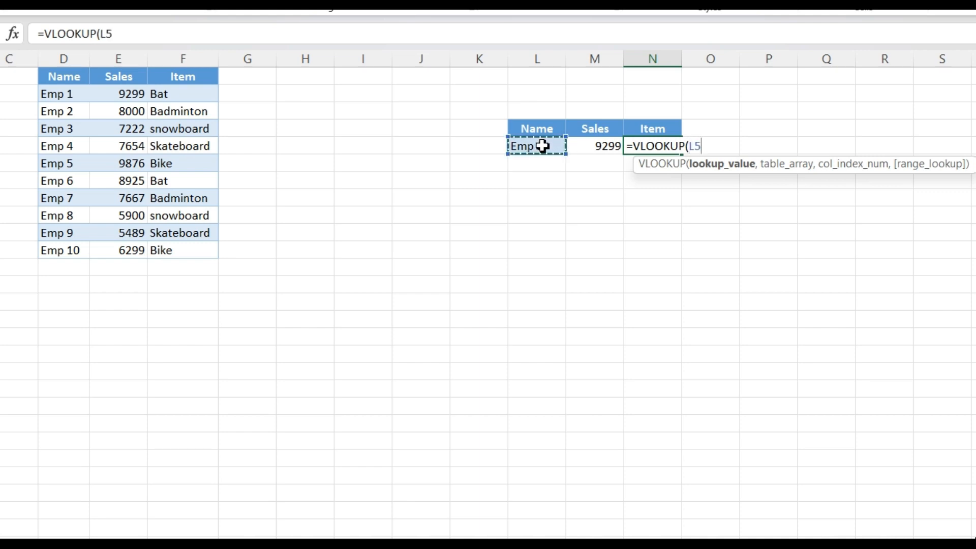
{"action": "type", "text": ","}
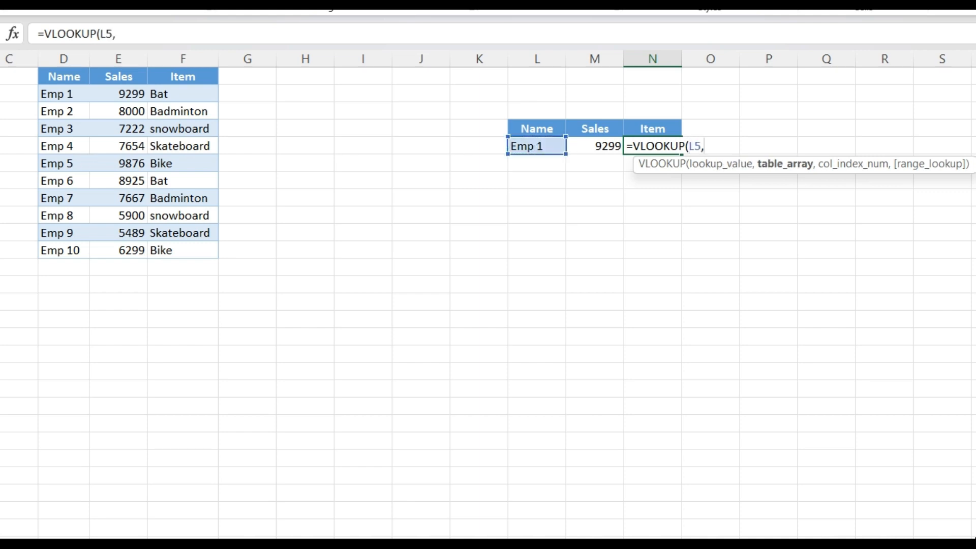
{"action": "left_click", "coordinate": [52, 100]}
{"action": "left_click_drag", "start_coordinate": [53, 99], "coordinate": [183, 253]}
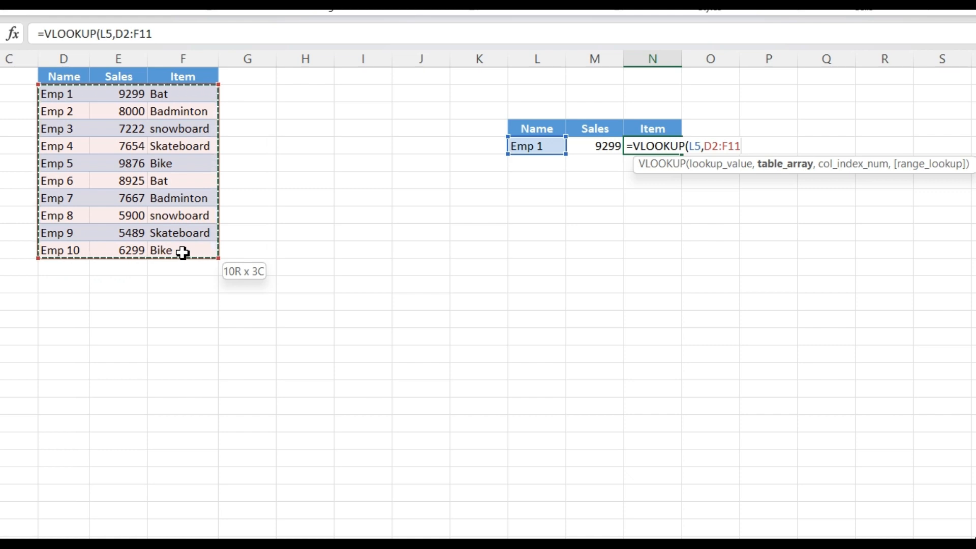
{"action": "type", "text": ","}
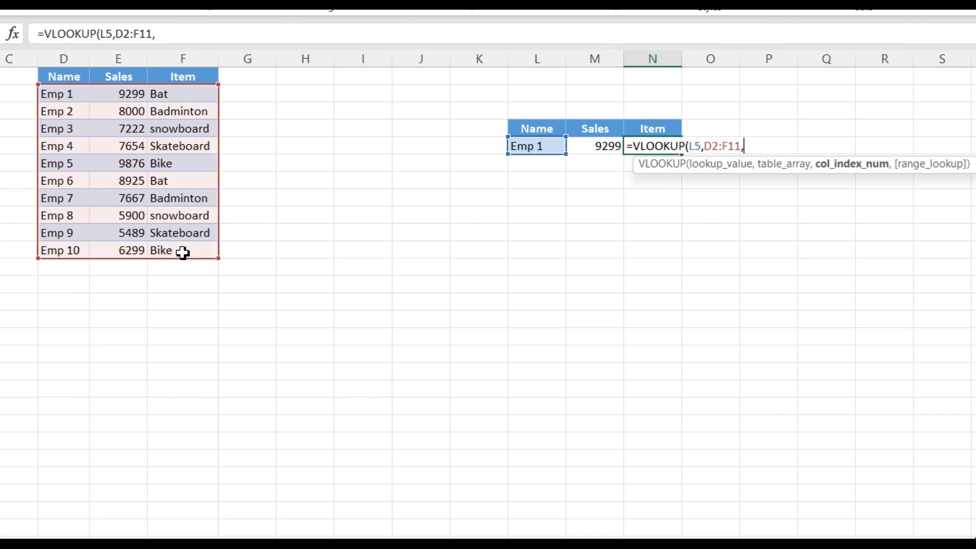
{"action": "type", "text": "3,0"}
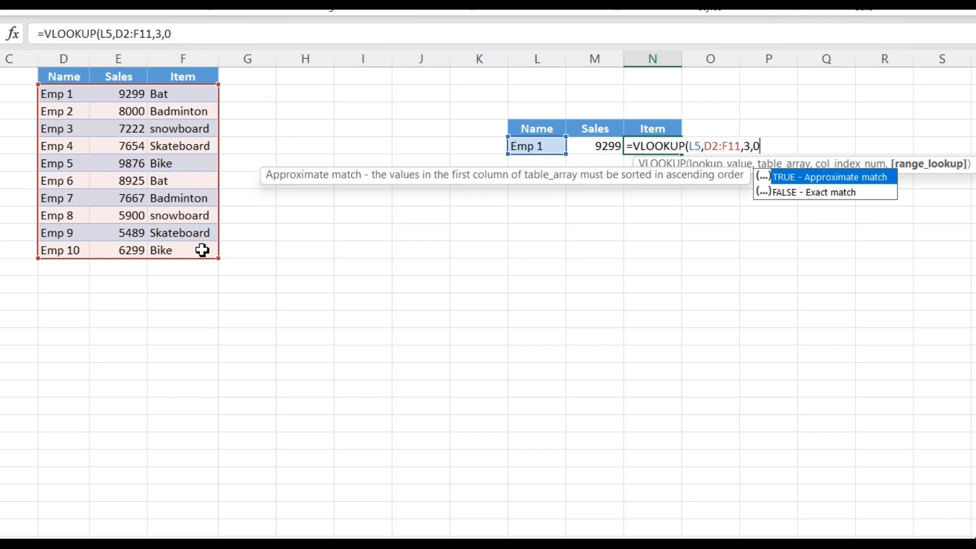
{"action": "key", "text": "Return"}
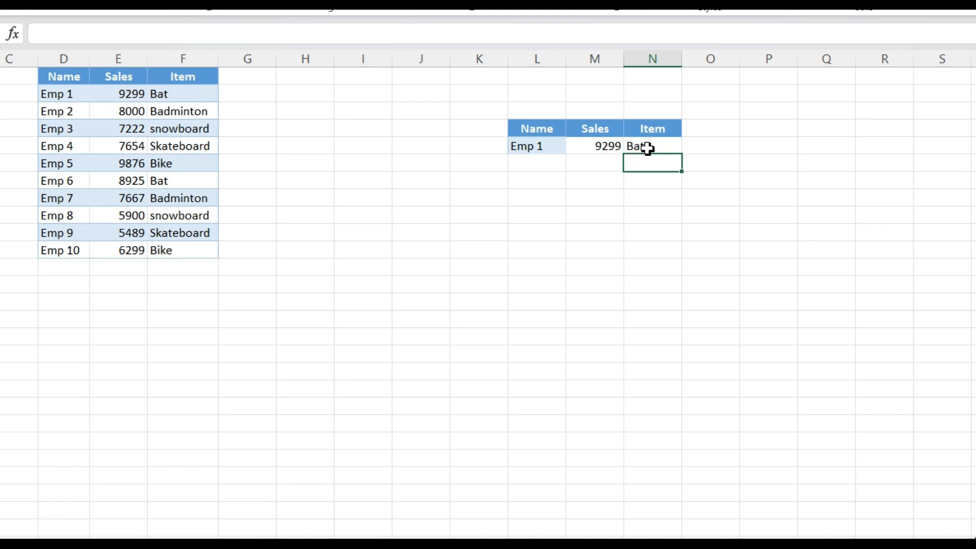
- Fill the Sales and Item formulas from M5 and N5 down to row 13
{"action": "left_click", "coordinate": [603, 148]}
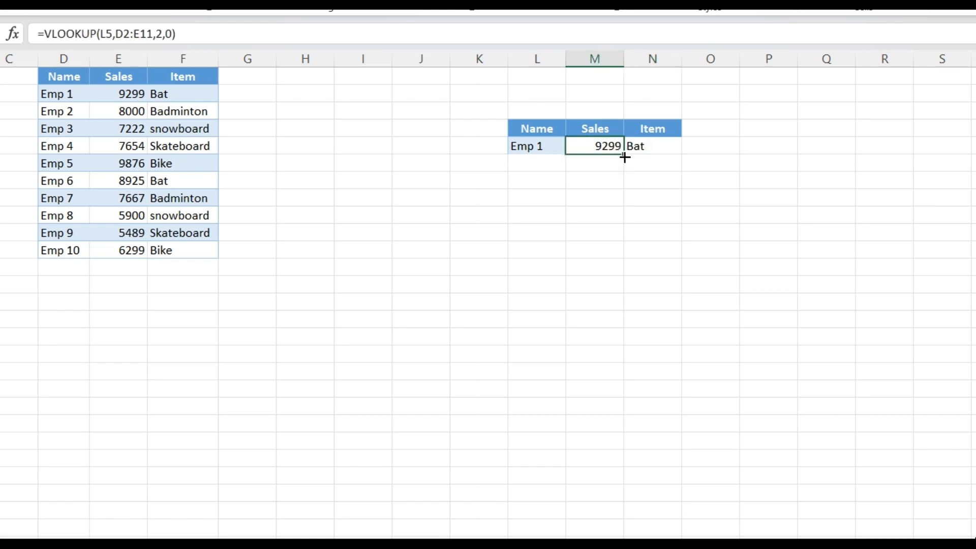
{"action": "left_click_drag", "start_coordinate": [625, 157], "coordinate": [618, 288]}
{"action": "left_click", "coordinate": [653, 148]}
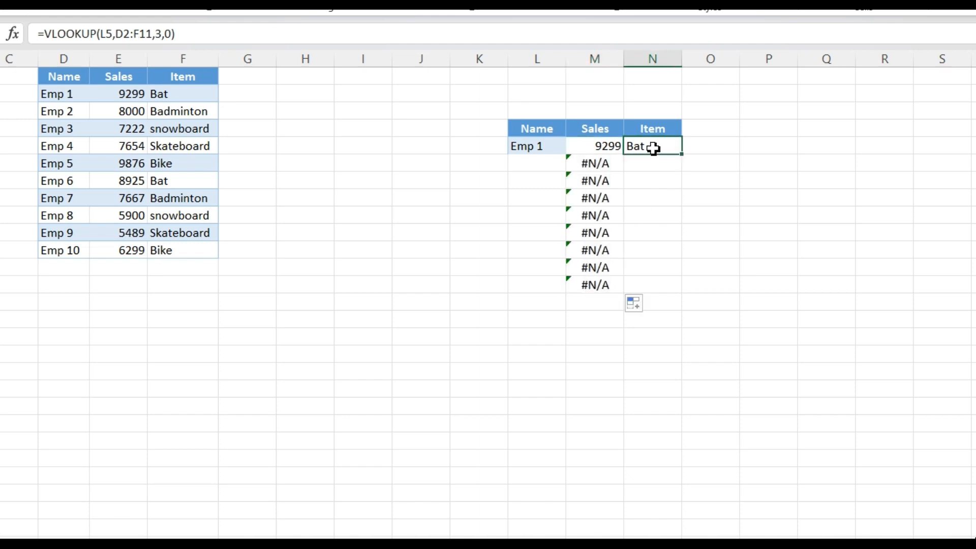
{"action": "left_click_drag", "start_coordinate": [682, 155], "coordinate": [681, 290]}
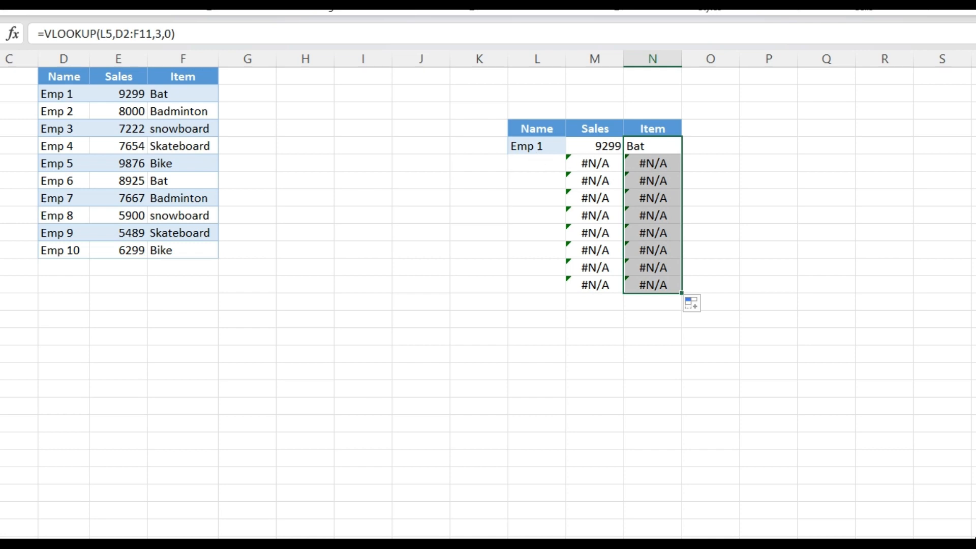
- Copy the names Emp 2 through Emp 10 from D3:D11 into the lookup table's Name column, starting at L6
{"action": "left_click_drag", "start_coordinate": [75, 114], "coordinate": [76, 249]}
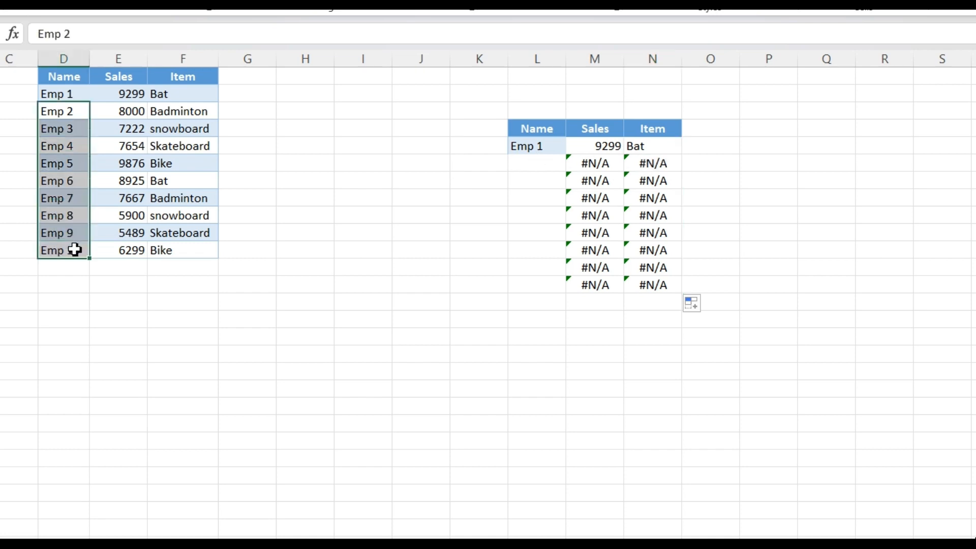
{"action": "key", "text": "ctrl+c"}
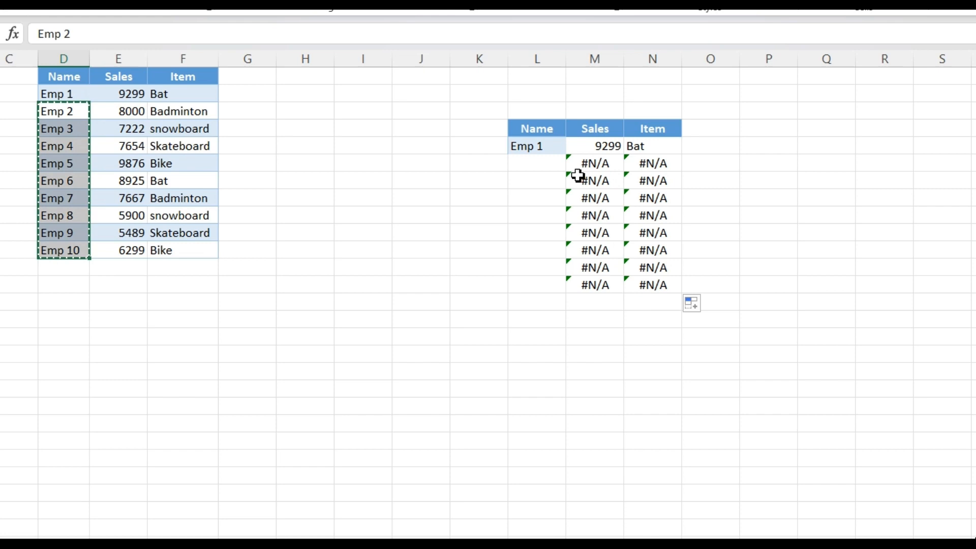
{"action": "left_click", "coordinate": [547, 168]}
{"action": "key", "text": "ctrl+v"}
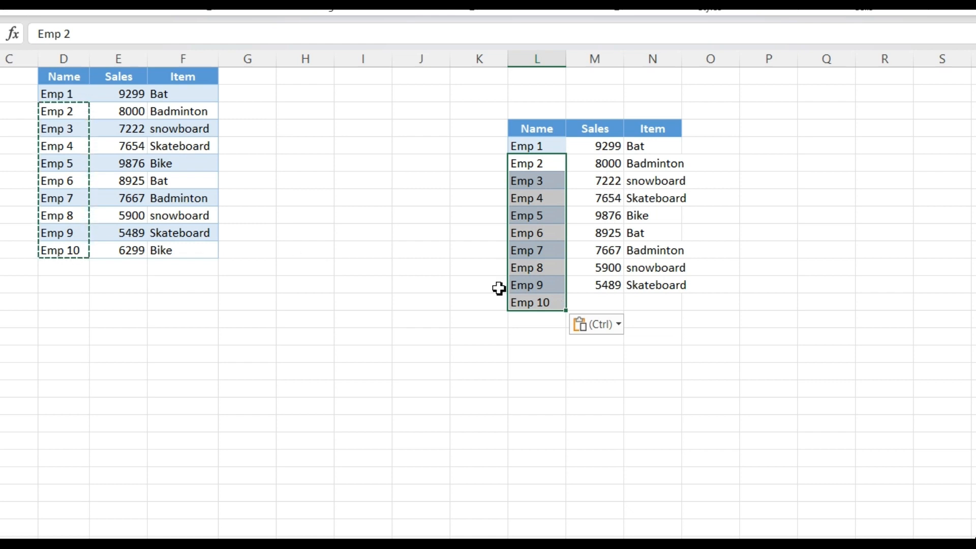
- Extend the Sales and Item VLOOKUP formulas from row 13 down to row 14 for Emp 10
{"action": "left_click", "coordinate": [612, 256]}
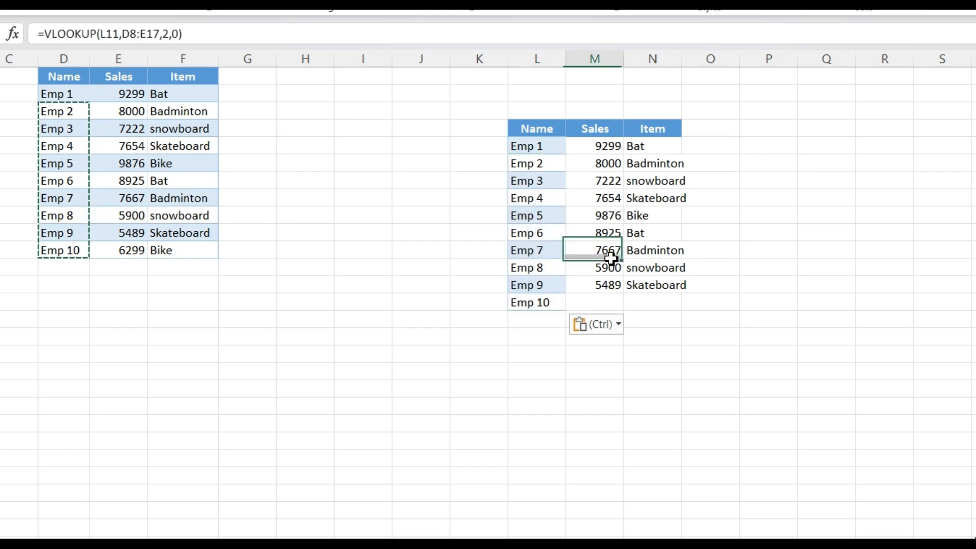
{"action": "left_click", "coordinate": [617, 286]}
{"action": "left_click_drag", "start_coordinate": [627, 296], "coordinate": [627, 308]}
{"action": "left_click", "coordinate": [546, 303]}
{"action": "left_click", "coordinate": [603, 303]}
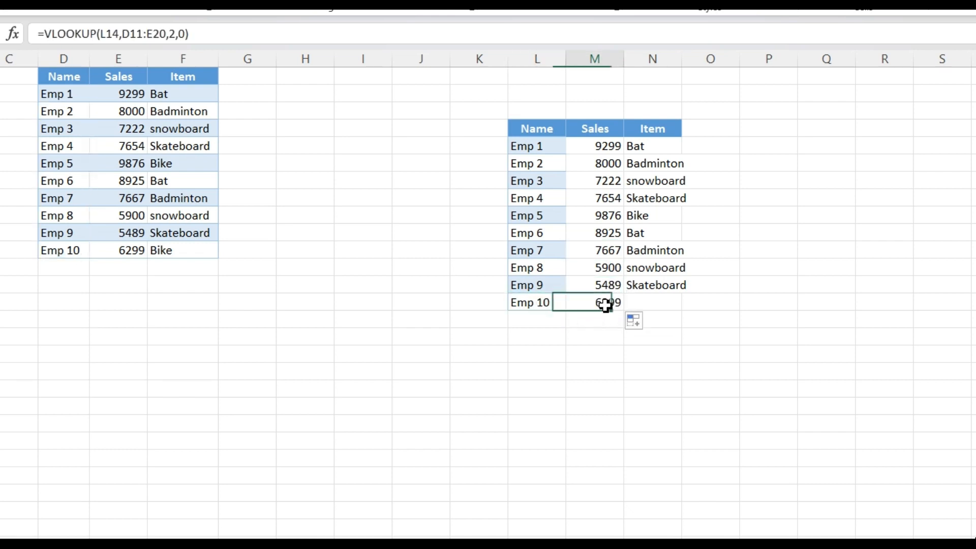
{"action": "left_click", "coordinate": [678, 287]}
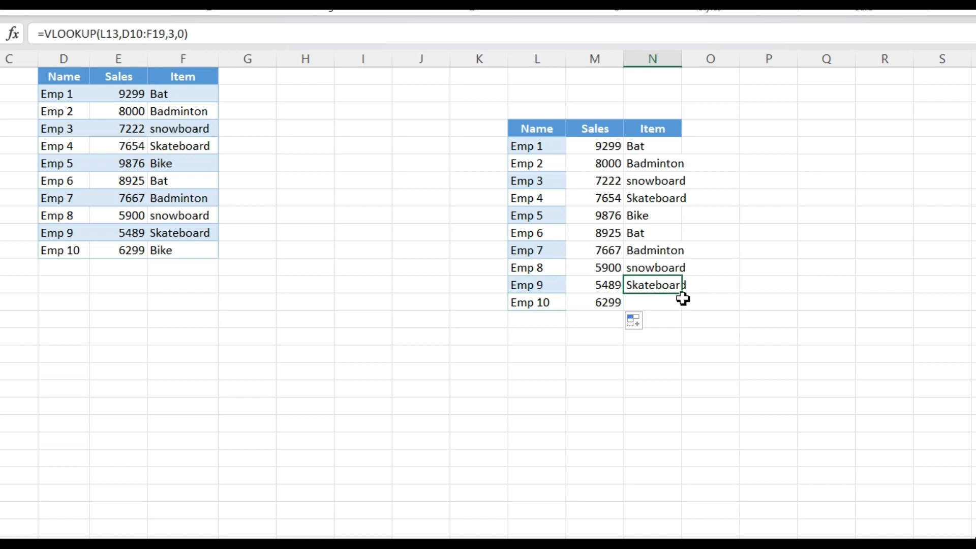
{"action": "left_click", "coordinate": [681, 301]}
{"action": "left_click", "coordinate": [675, 286]}
{"action": "left_click_drag", "start_coordinate": [681, 295], "coordinate": [680, 309]}
{"action": "left_click", "coordinate": [662, 302]}
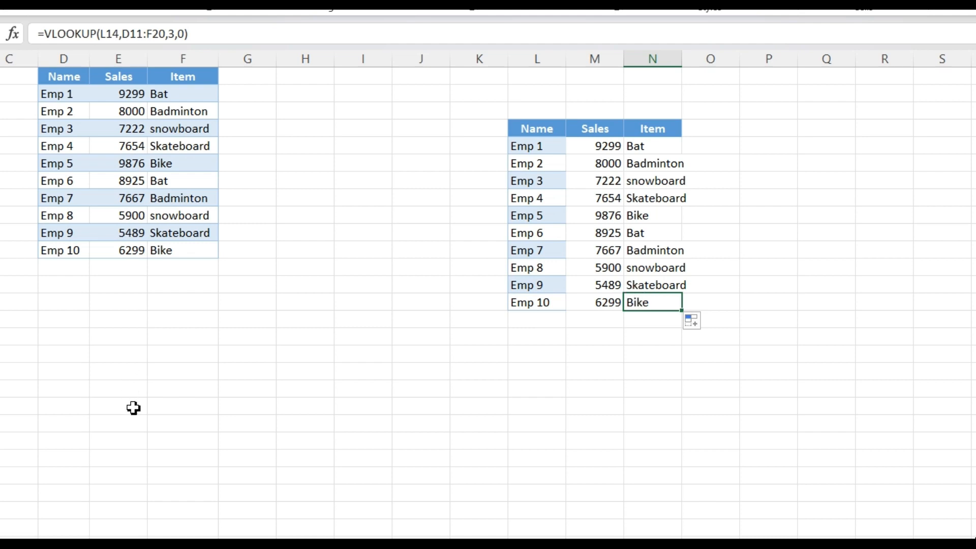
- Clear Emp 5's Sales value in source cell E6 and check the Emp 5 row of the lookup table
{"action": "left_click_drag", "start_coordinate": [53, 164], "coordinate": [153, 171]}
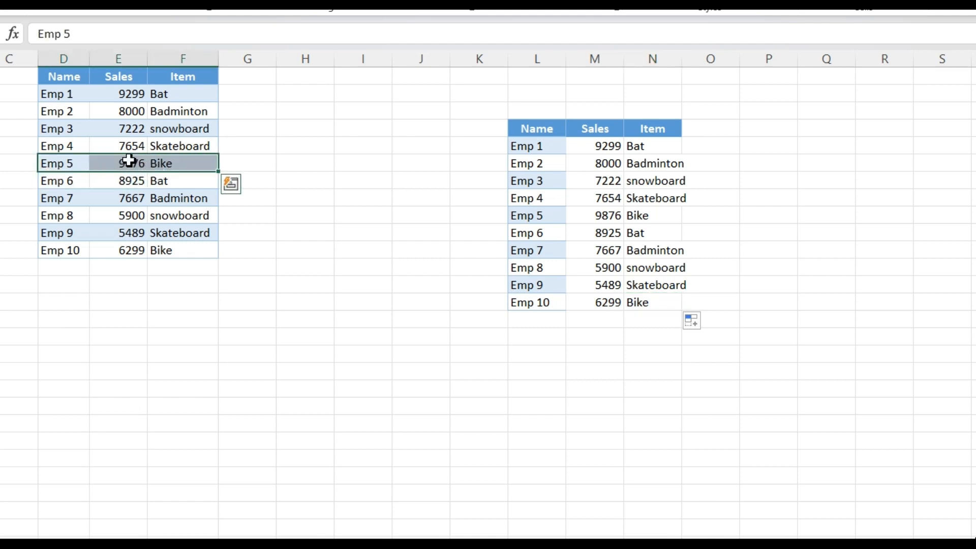
{"action": "left_click", "coordinate": [583, 218]}
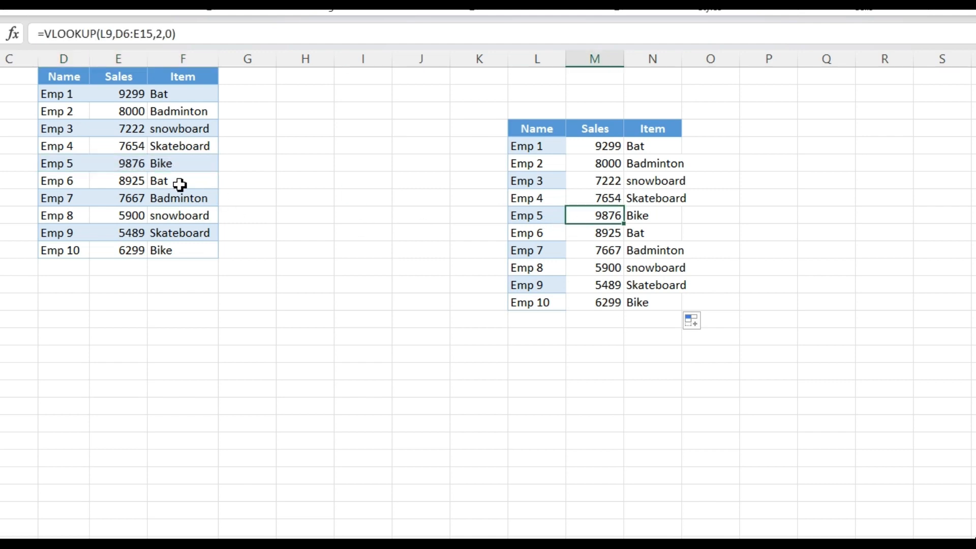
{"action": "left_click", "coordinate": [132, 167]}
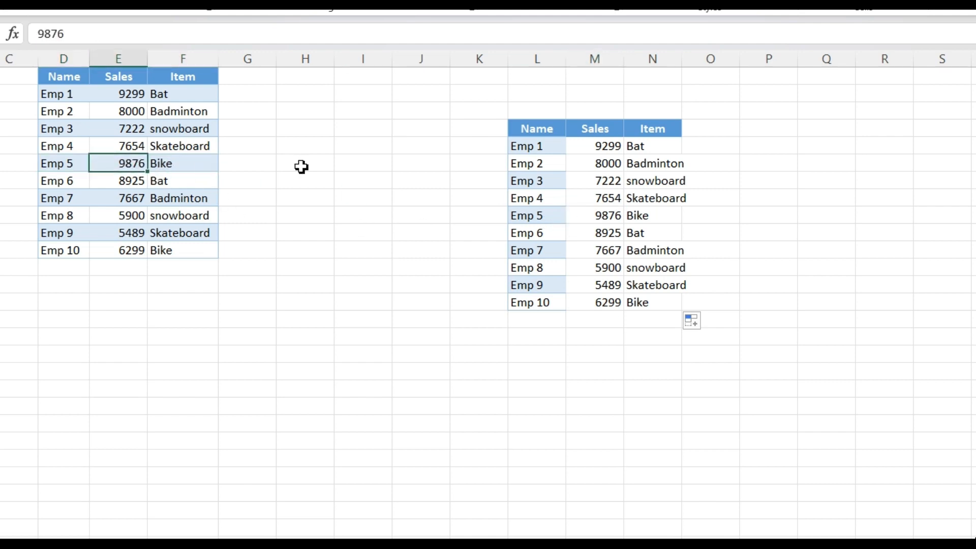
{"action": "key", "text": "Delete"}
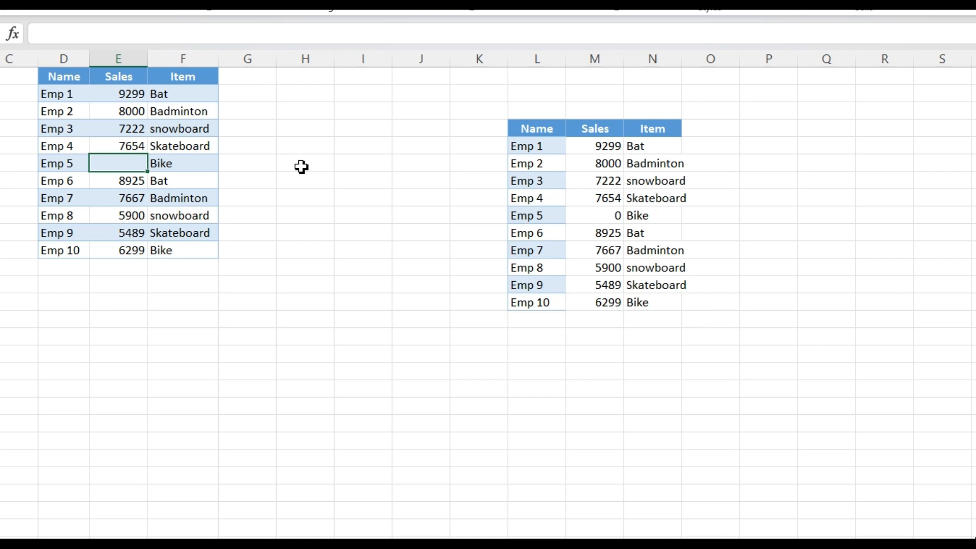
{"action": "left_click", "coordinate": [584, 221]}
{"action": "left_click_drag", "start_coordinate": [584, 220], "coordinate": [627, 223]}
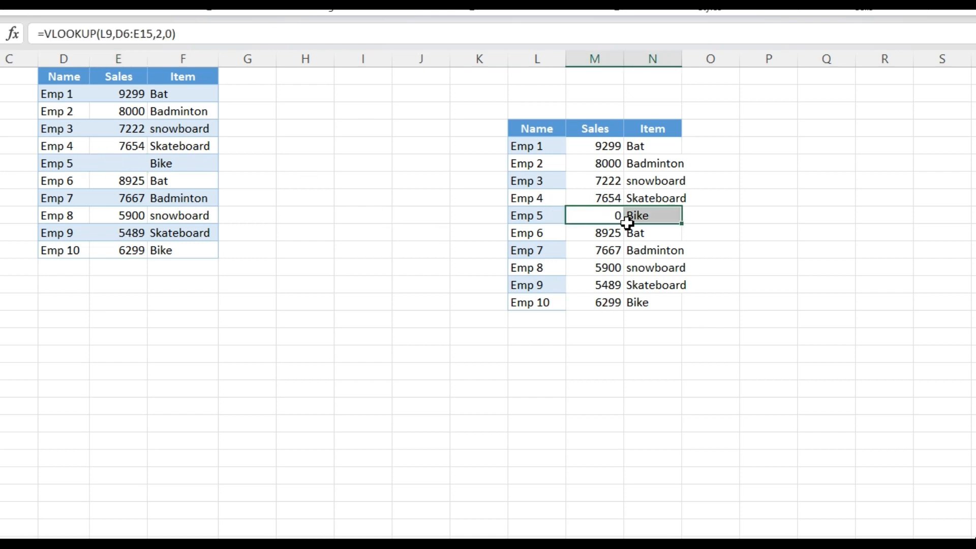
{"action": "left_click", "coordinate": [616, 219]}
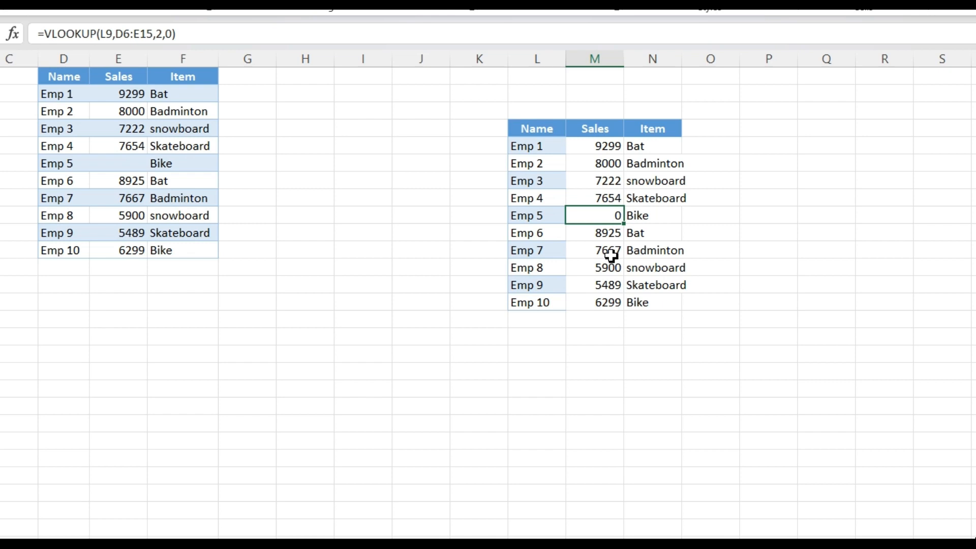
- Enter 1234 as Emp 5's Sales in source cell E6 and check the Emp 5 lookup results in M9 and N9
{"action": "left_click", "coordinate": [133, 167]}
{"action": "type", "text": "1234"}
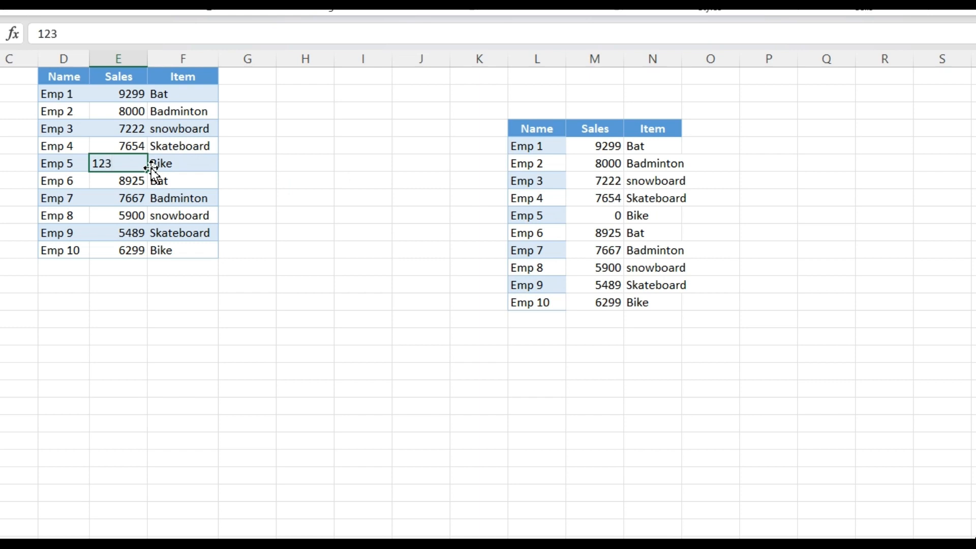
{"action": "key", "text": "Tab"}
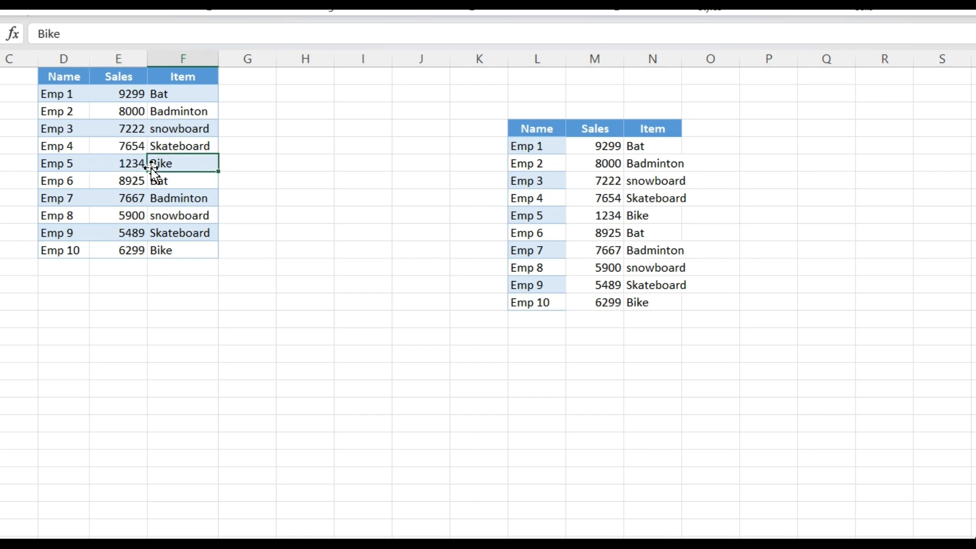
{"action": "left_click", "coordinate": [611, 219]}
{"action": "left_click", "coordinate": [656, 219]}
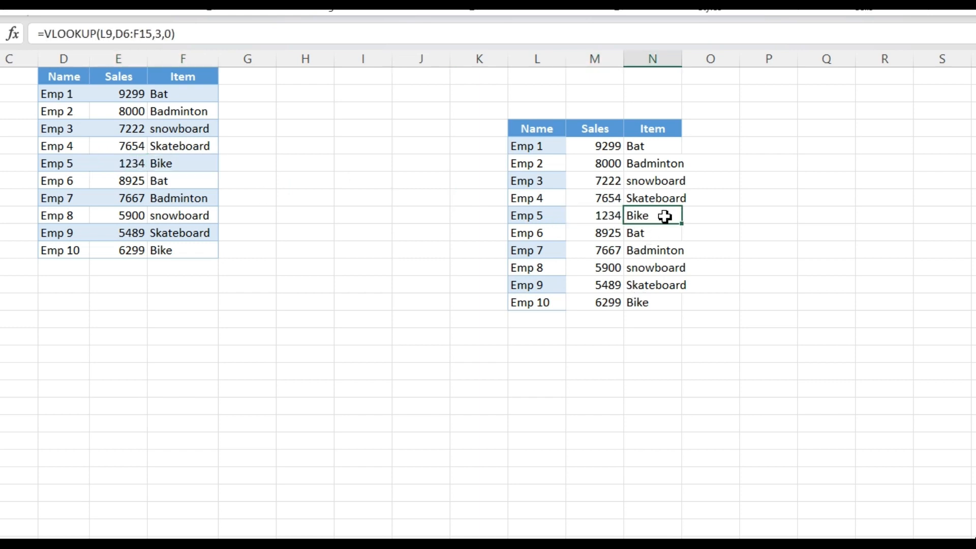